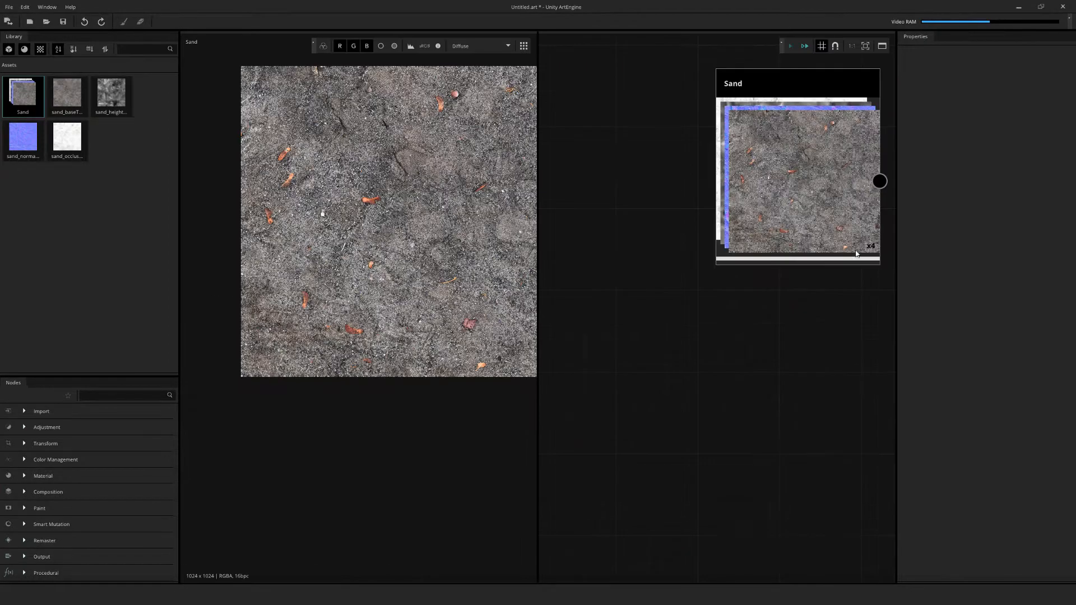
# Connect the Sand material's output to the Mutation node's Material input, widening the texture viewport beforehand
pyautogui.moveTo(426, 221); pyautogui.dragTo(404, 246, button='middle')
pyautogui.moveTo(863, 202); pyautogui.dragTo(715, 283, button='middle')
pyautogui.scroll(-2, 714, 283)
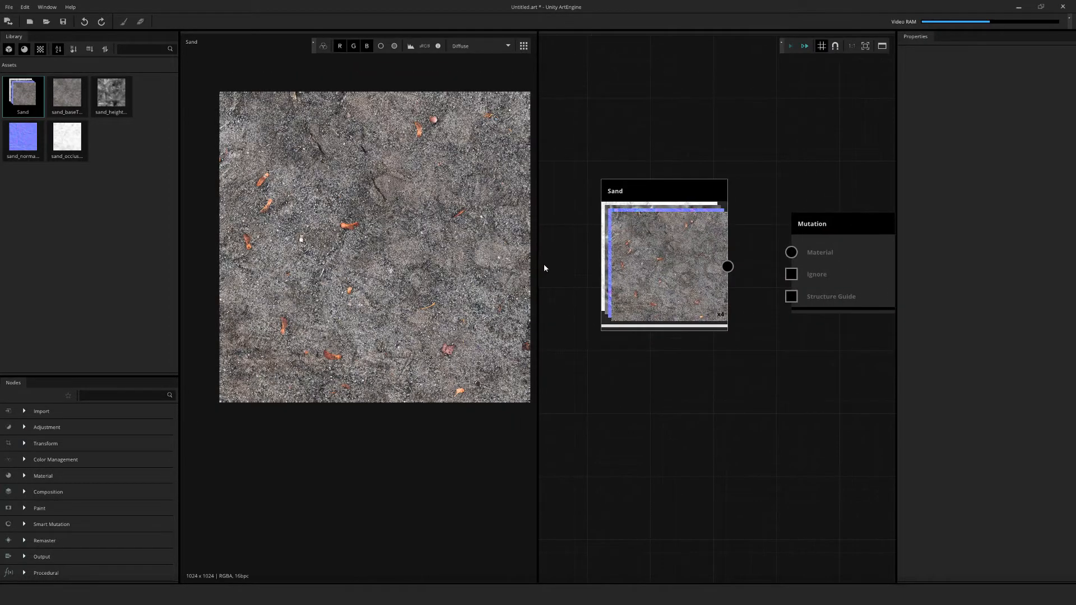
pyautogui.moveTo(537, 266); pyautogui.dragTo(624, 275)
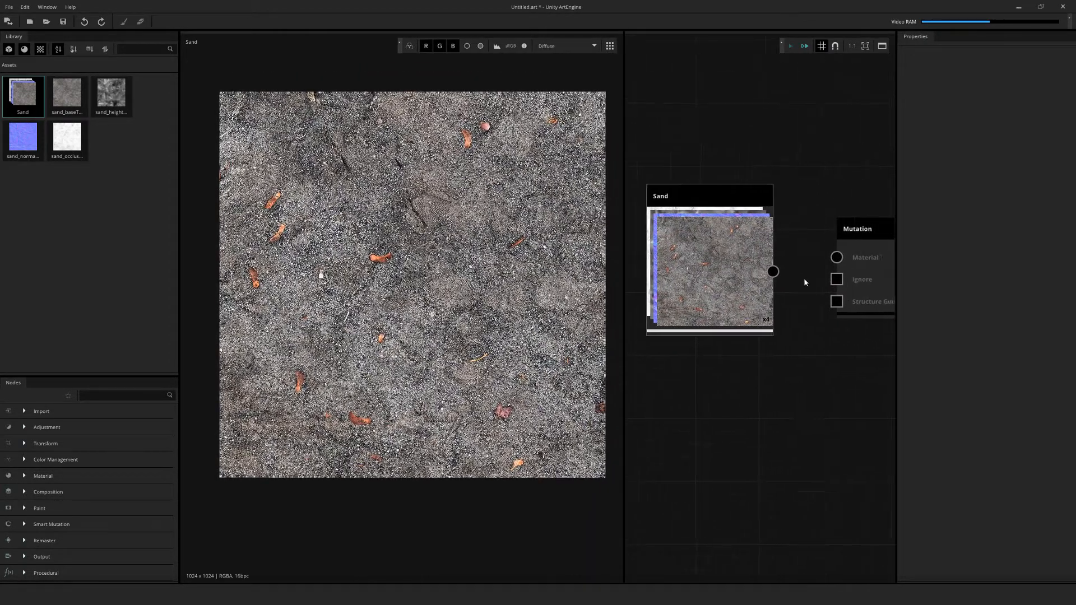
pyautogui.moveTo(773, 269); pyautogui.dragTo(835, 254)
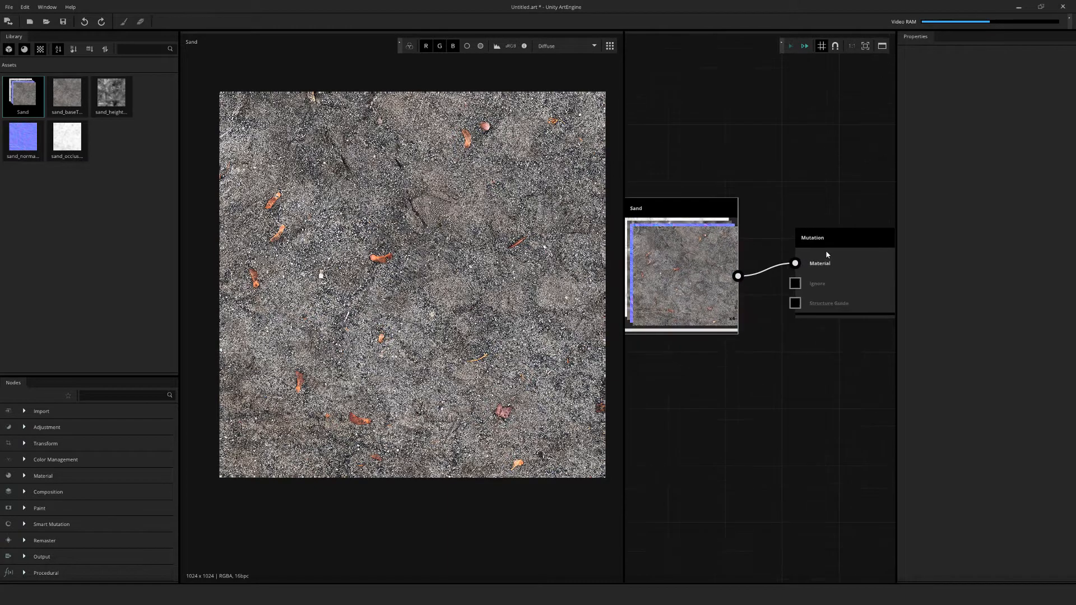
# Show the Mutation node's properties and enable Preview Mutation
pyautogui.click(843, 258)
pyautogui.scroll(-1, 766, 155)
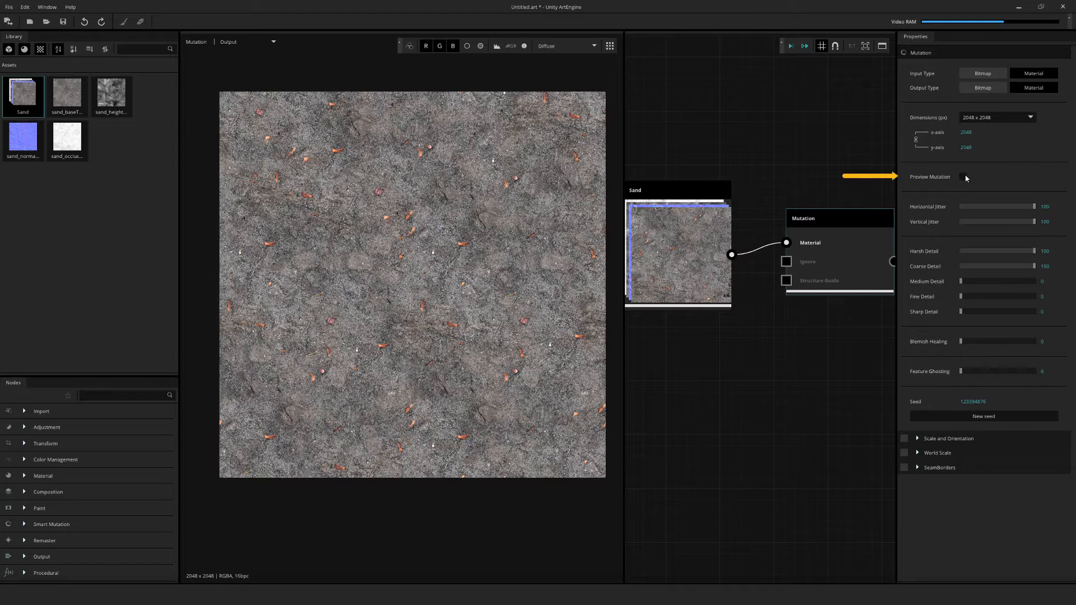
pyautogui.click(964, 177)
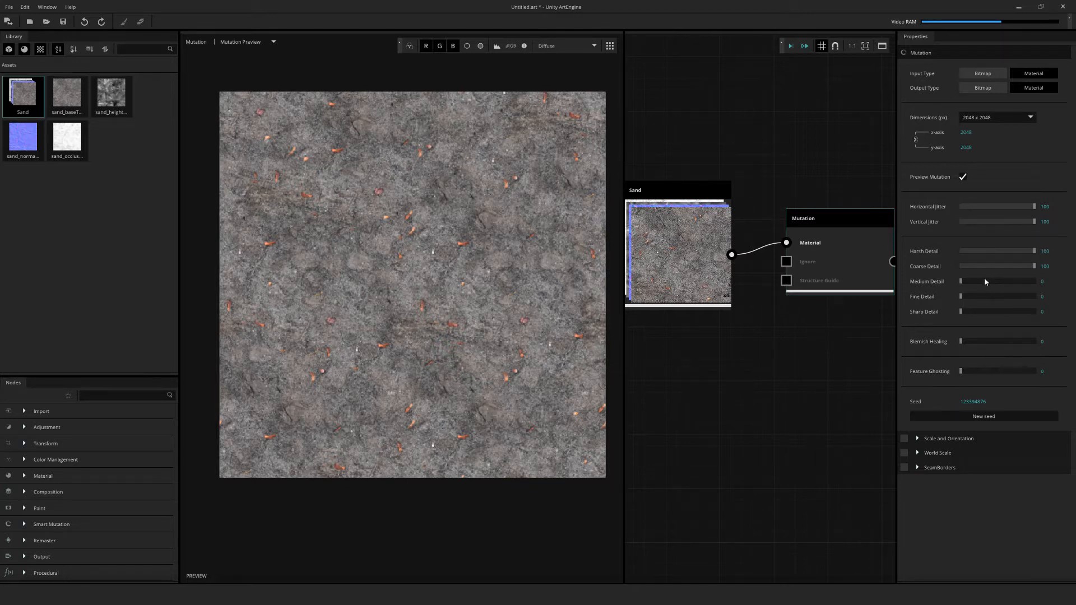
# Try Medium Detail at 75, Fine Detail at 61, Sharp Detail at 73, Coarse Detail at 62 and Harsh Detail at 63
pyautogui.moveTo(983, 278); pyautogui.dragTo(1014, 281)
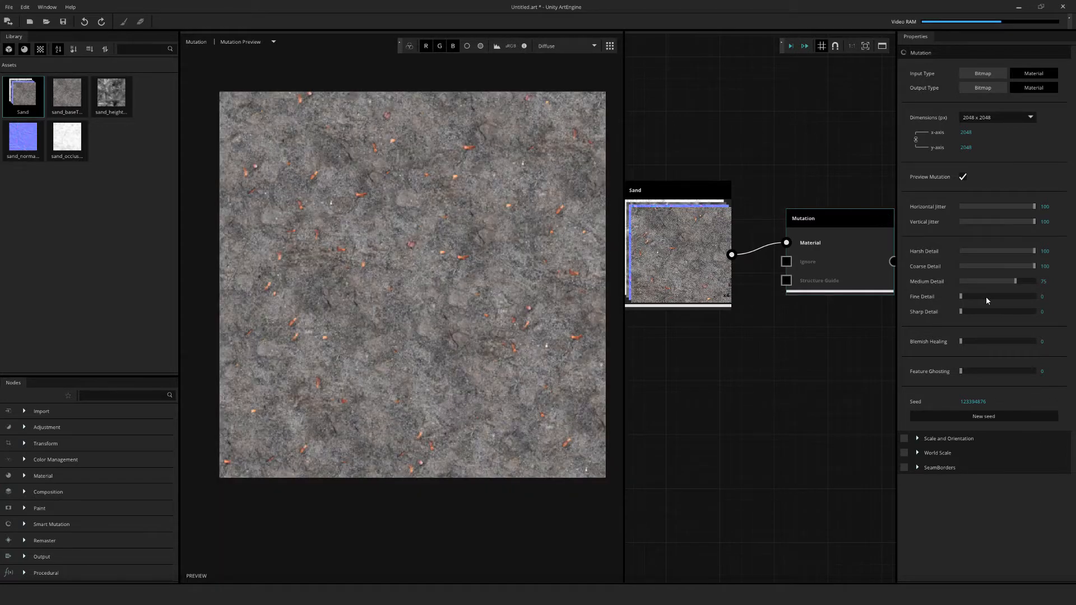
pyautogui.moveTo(986, 297); pyautogui.dragTo(1013, 311)
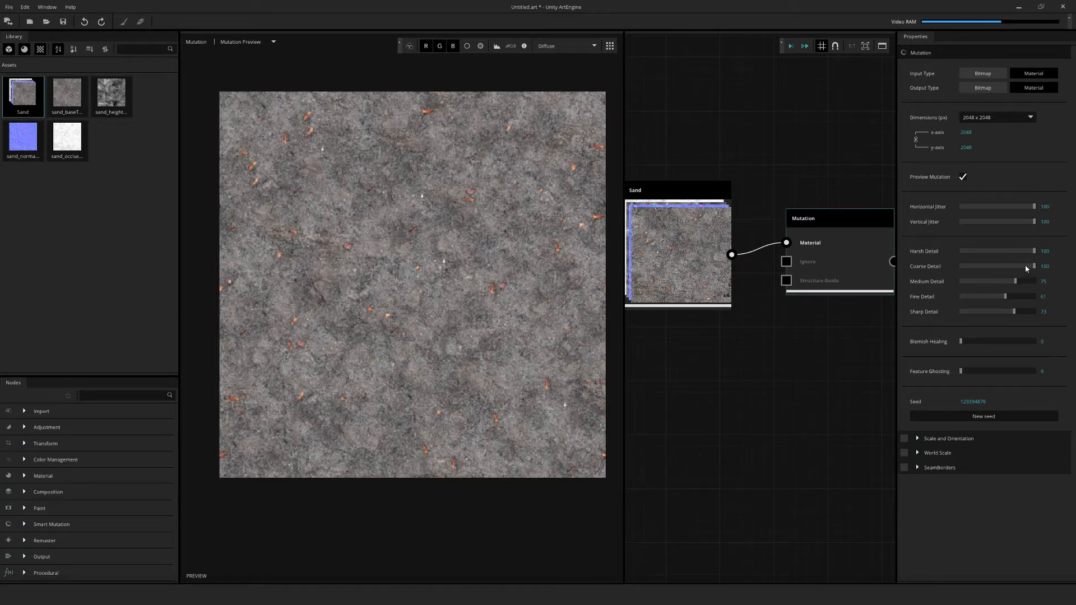
pyautogui.moveTo(1034, 266); pyautogui.dragTo(1007, 253)
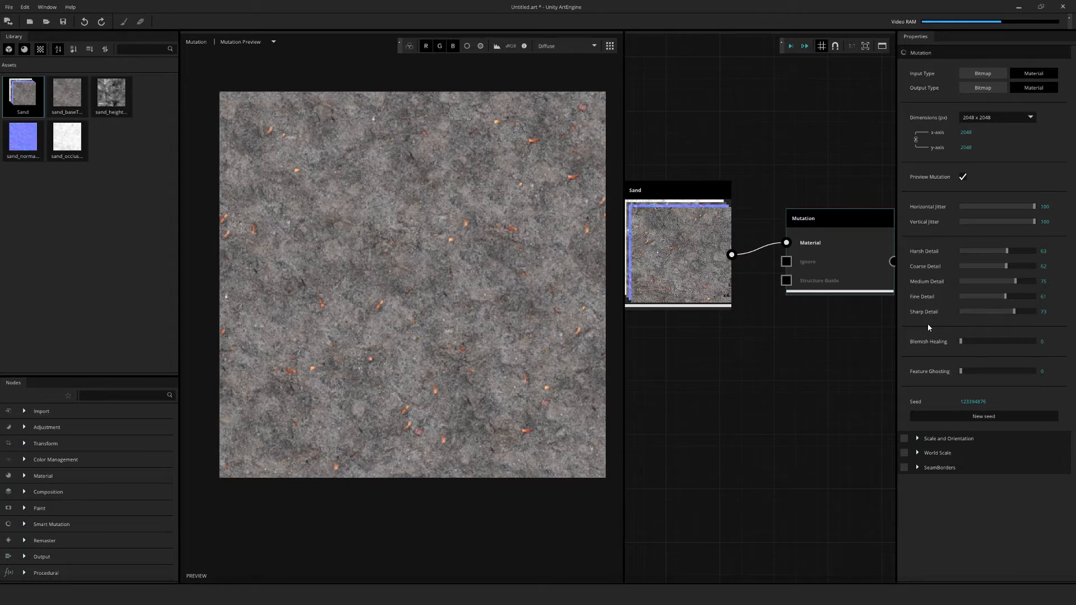
# Set the Sharp, Fine, Medium, Coarse and Harsh Detail levels of the mutation all to 100
pyautogui.click(1034, 312)
pyautogui.click(1034, 297)
pyautogui.click(1035, 281)
pyautogui.click(1035, 266)
pyautogui.click(1035, 251)
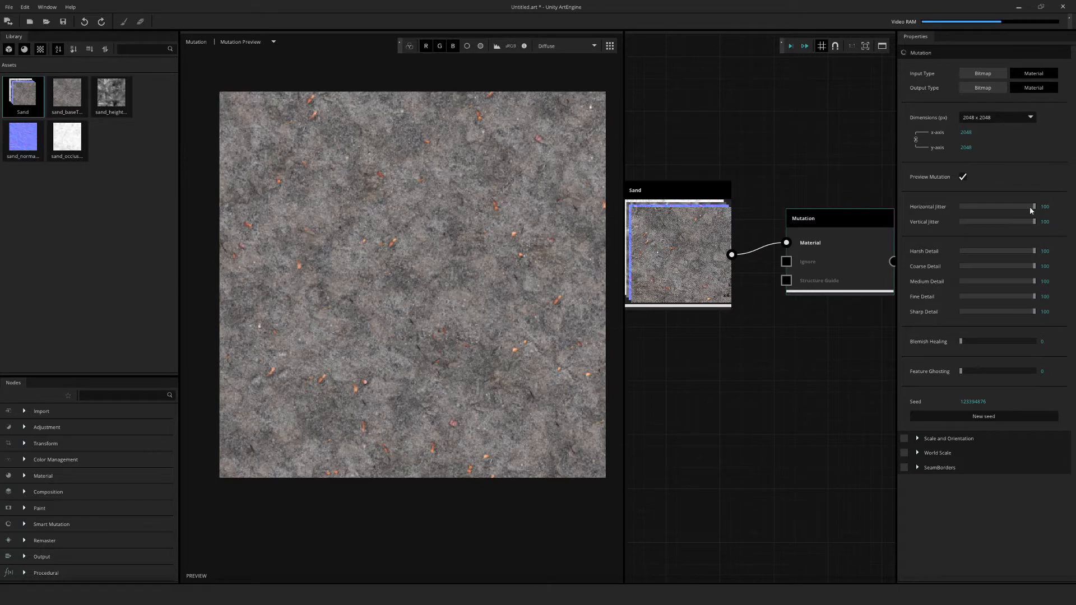
# Try the mutation preview with both Horizontal Jitter and Vertical Jitter at 0
pyautogui.moveTo(1030, 207); pyautogui.dragTo(950, 208)
pyautogui.moveTo(1033, 222); pyautogui.dragTo(926, 229)
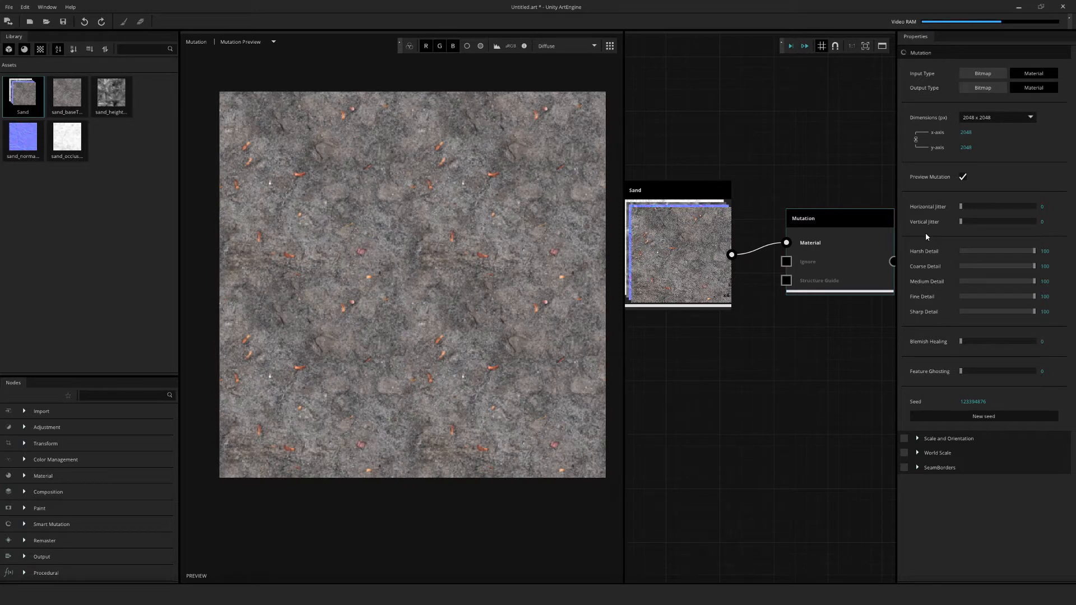
# Set Horizontal Jitter to 64, Vertical Jitter to 72, Harsh Detail to 54, Coarse Detail to 45 and Medium Detail to 77, and process the mutation
pyautogui.moveTo(961, 206); pyautogui.dragTo(1015, 224)
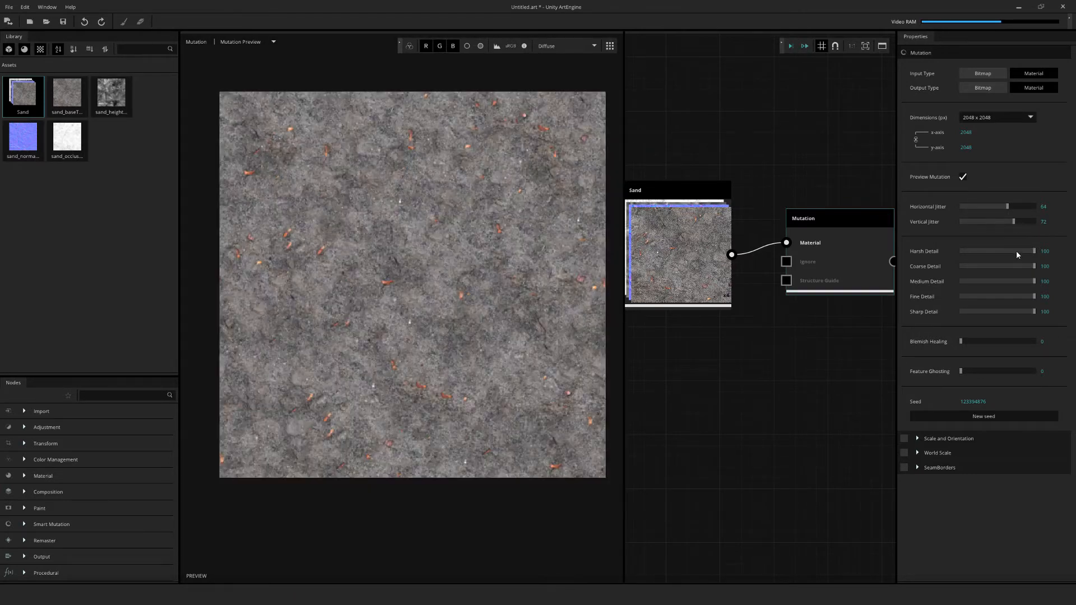
pyautogui.moveTo(1017, 251); pyautogui.dragTo(1000, 251)
pyautogui.click(994, 266)
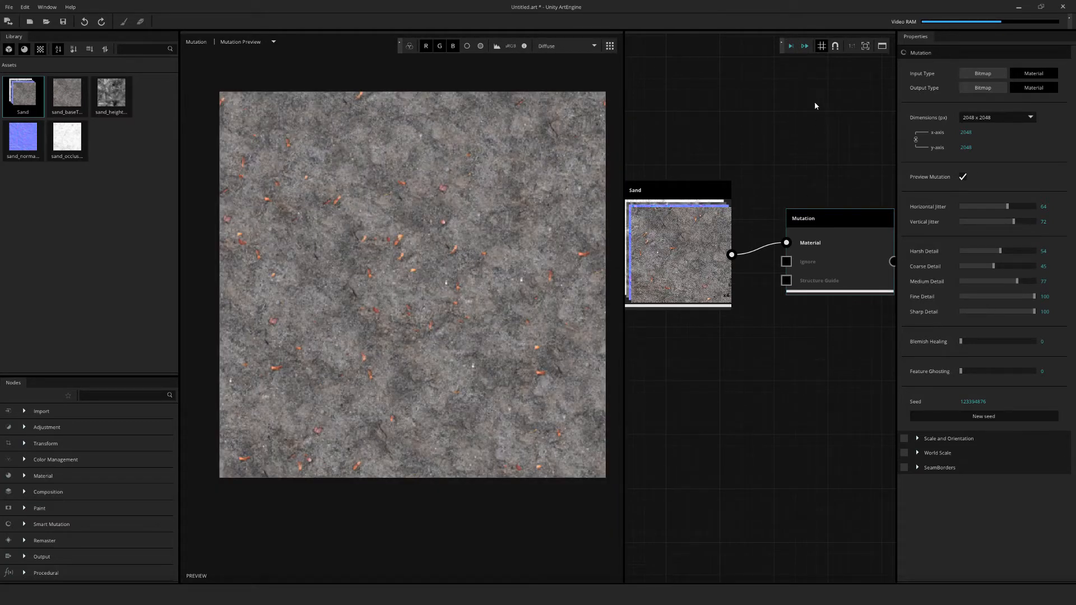
pyautogui.click(791, 47)
# Turn the mutation preview back on and enable Scale and Orientation with Feature size 1 and Rotation Level 59
pyautogui.click(963, 178)
pyautogui.click(904, 440)
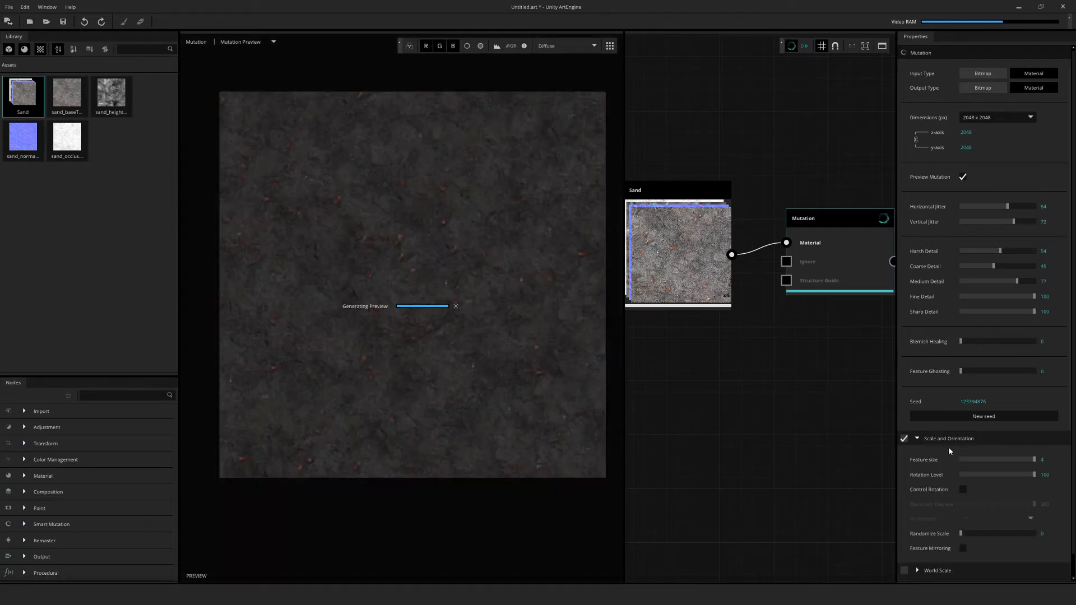
pyautogui.scroll(5, 476, 294)
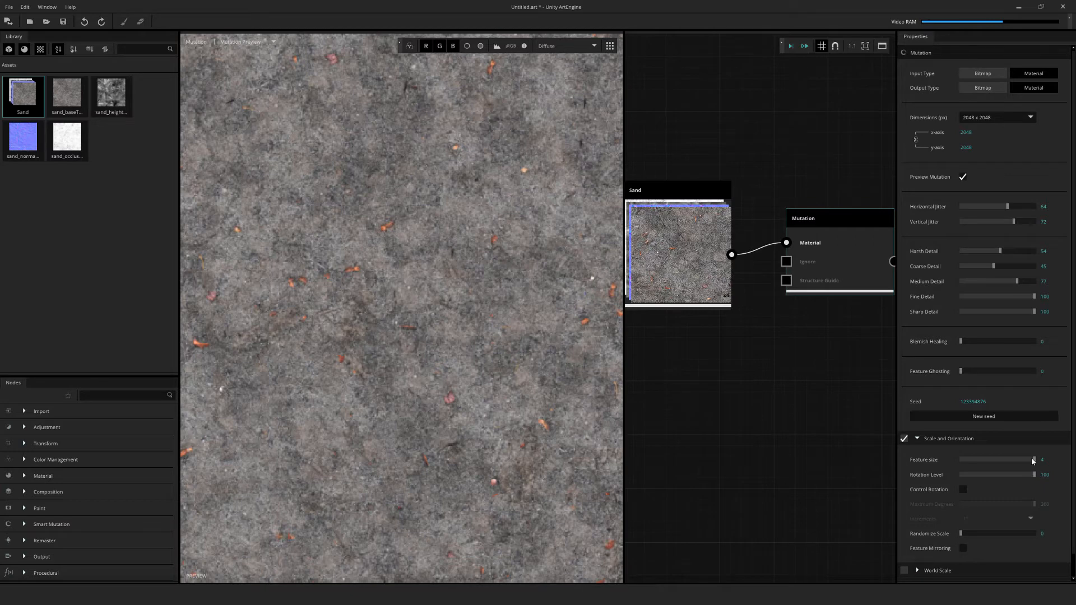
pyautogui.moveTo(1033, 461); pyautogui.dragTo(979, 459)
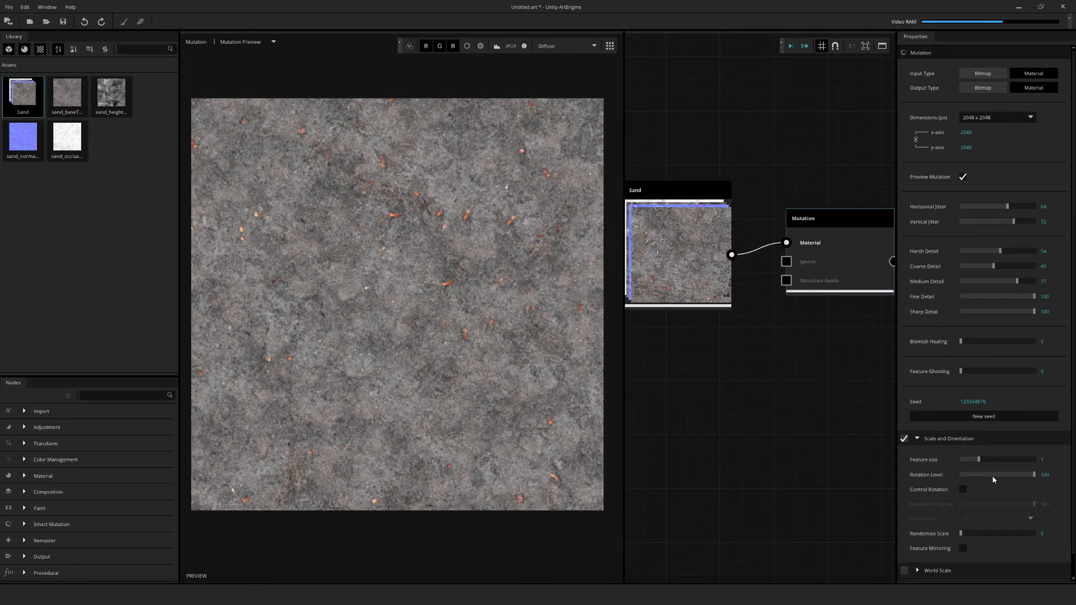
pyautogui.moveTo(1022, 478); pyautogui.dragTo(1005, 477)
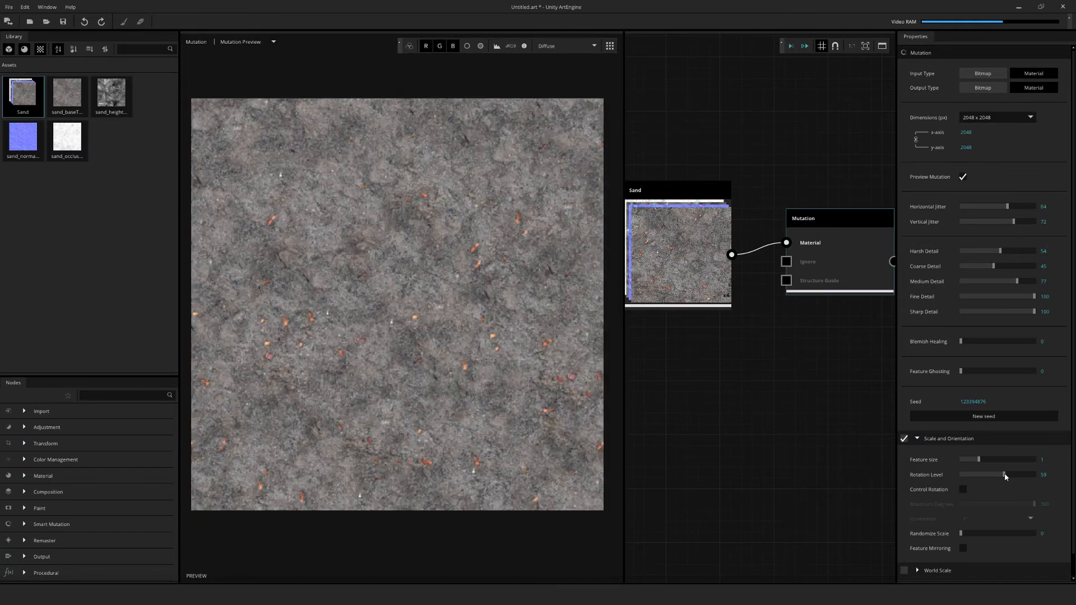
# Enable Control Rotation with 45° increments, set Randomize Scale to 100, process the mutation and inspect the output up close
pyautogui.click(963, 489)
pyautogui.click(1003, 518)
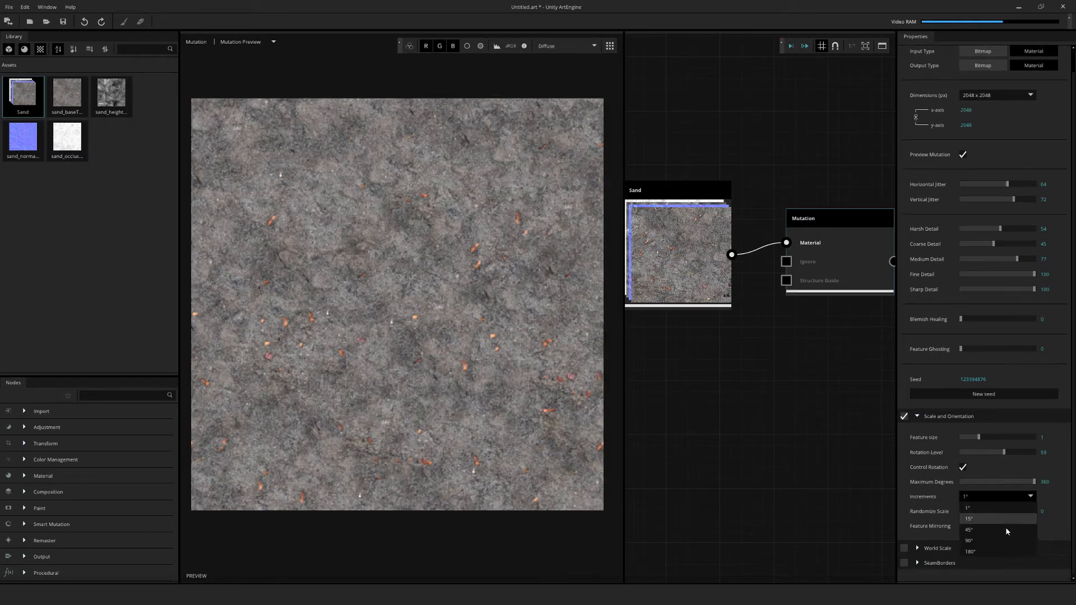
pyautogui.click(1016, 531)
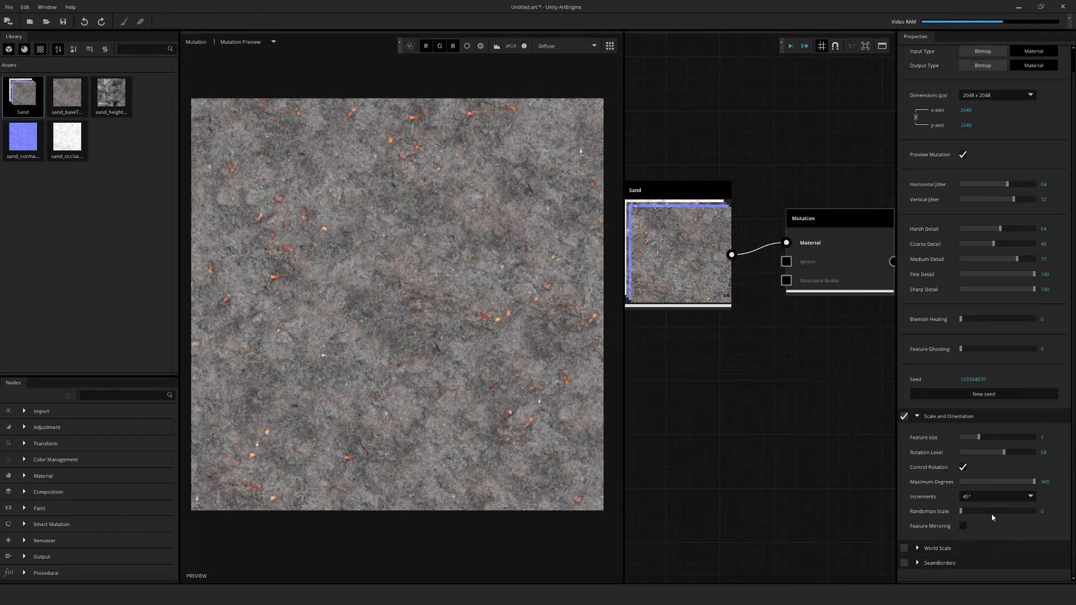
pyautogui.moveTo(976, 510); pyautogui.dragTo(1043, 519)
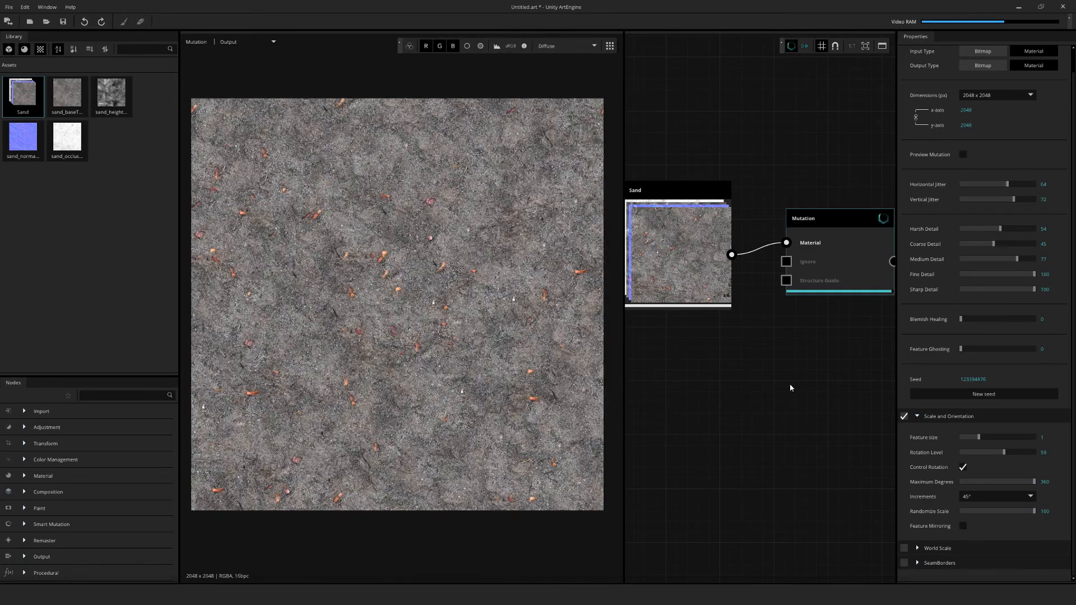
pyautogui.scroll(5, 417, 282)
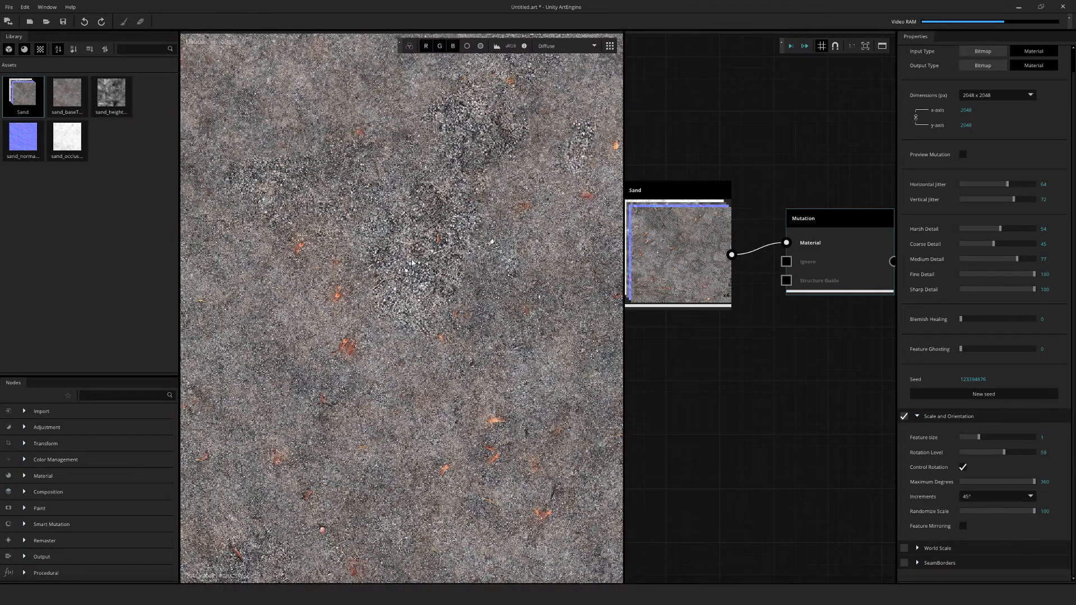
pyautogui.moveTo(435, 269)
pyautogui.mouseDown(button='middle')
pyautogui.moveTo(436, 283)
pyautogui.moveTo(398, 273)
pyautogui.moveTo(283, 380)
pyautogui.moveTo(211, 397)
pyautogui.moveTo(333, 373)
pyautogui.moveTo(411, 538)
pyautogui.moveTo(452, 272)
pyautogui.mouseUp(button='middle')
pyautogui.scroll(-5, 452, 273)
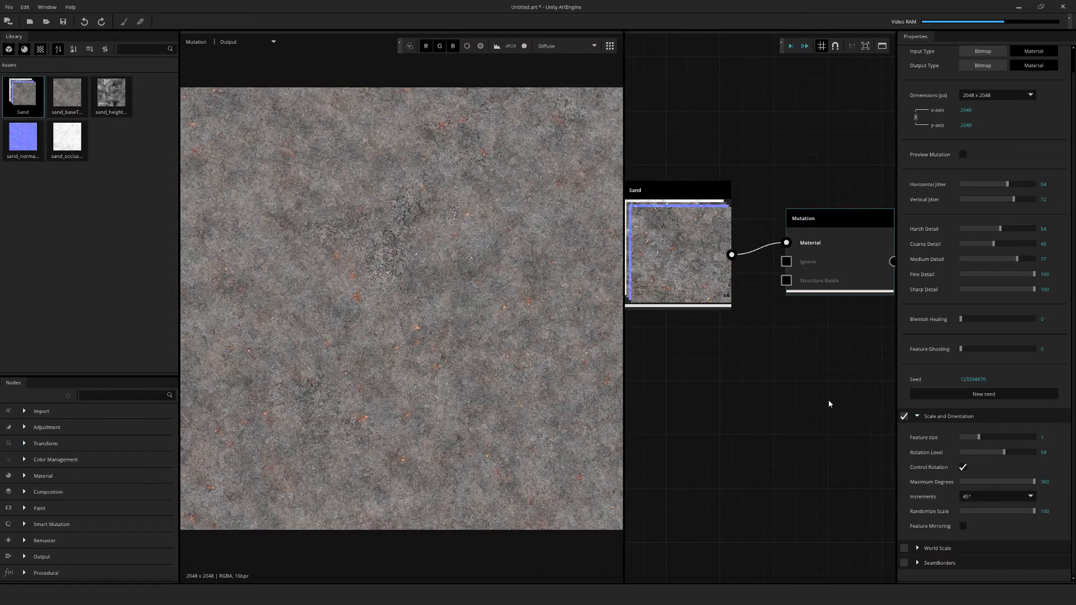
# Re-enable Preview Mutation and set Randomize Scale to 15, Feature size to 3 and the rotation Increments to 1°
pyautogui.click(962, 154)
pyautogui.moveTo(1023, 510); pyautogui.dragTo(971, 511)
pyautogui.moveTo(980, 438); pyautogui.dragTo(1014, 436)
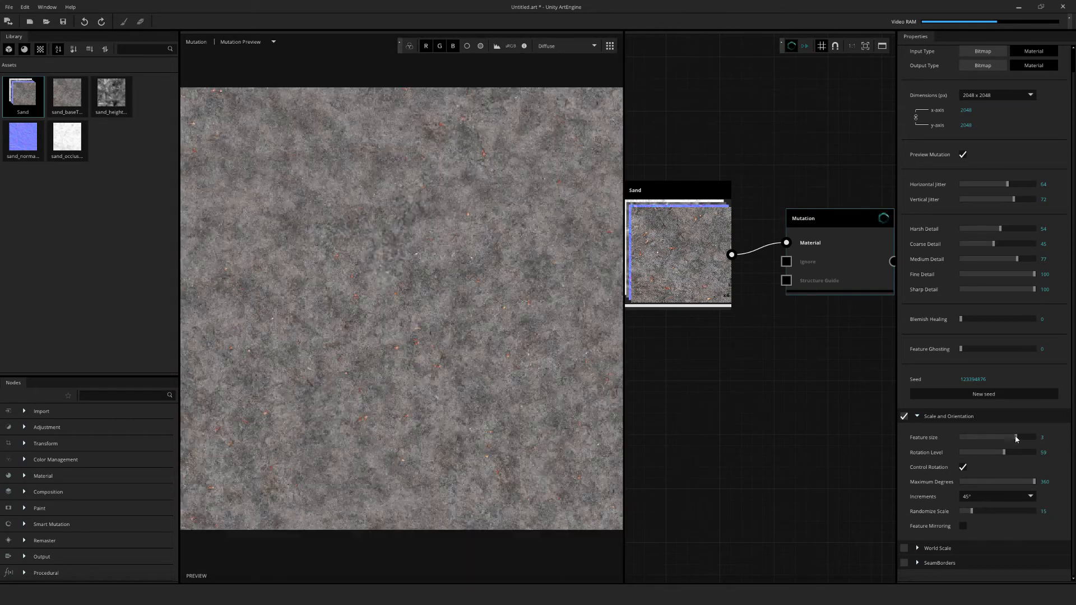
pyautogui.click(1003, 496)
pyautogui.click(986, 505)
# Raise Horizontal Jitter to about 85 and Vertical Jitter to 84, and lower Sharp Detail and Fine Detail to roughly half
pyautogui.moveTo(1007, 184); pyautogui.dragTo(1023, 191)
pyautogui.click(1022, 199)
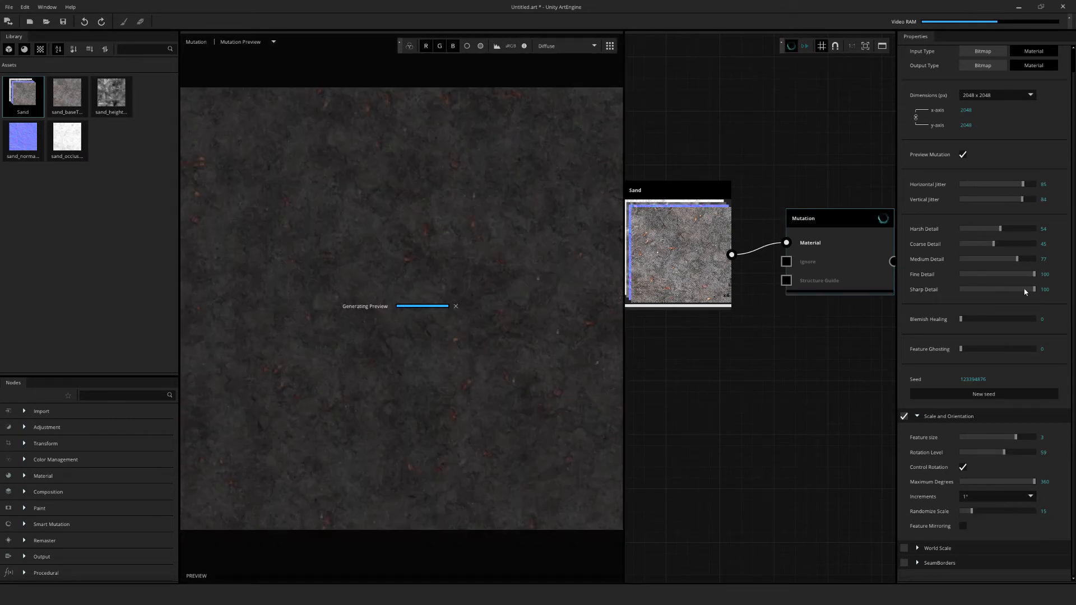
pyautogui.moveTo(1023, 289); pyautogui.dragTo(999, 289)
pyautogui.click(999, 274)
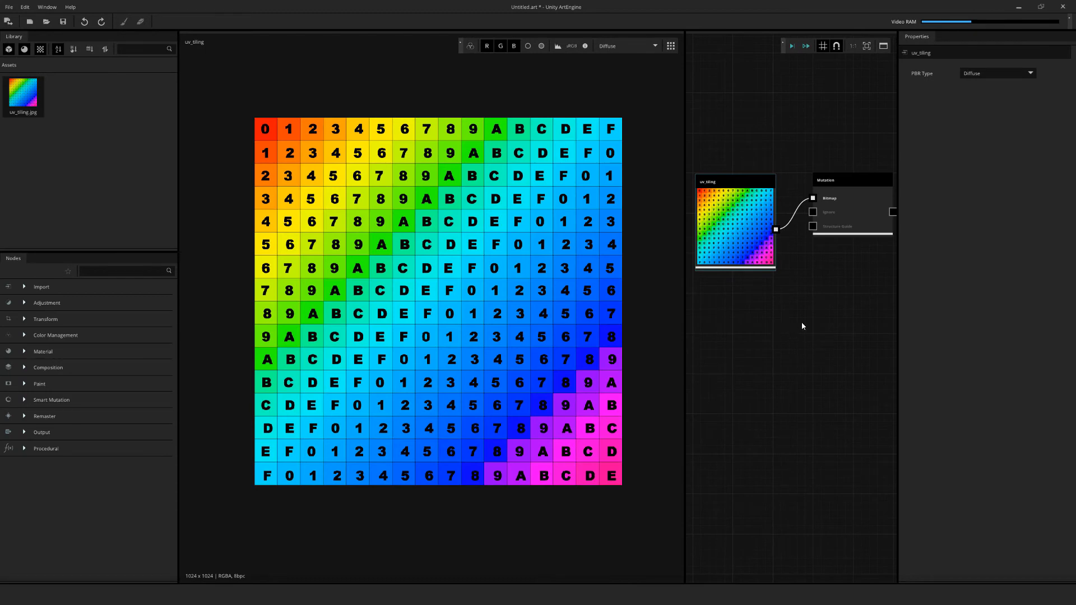
# Enable the preview for the uv_tiling mutation and set Horizontal Jitter to 42, Harsh Detail to 44, Sharp Detail to 70 and Fine Detail to 66
pyautogui.click(865, 223)
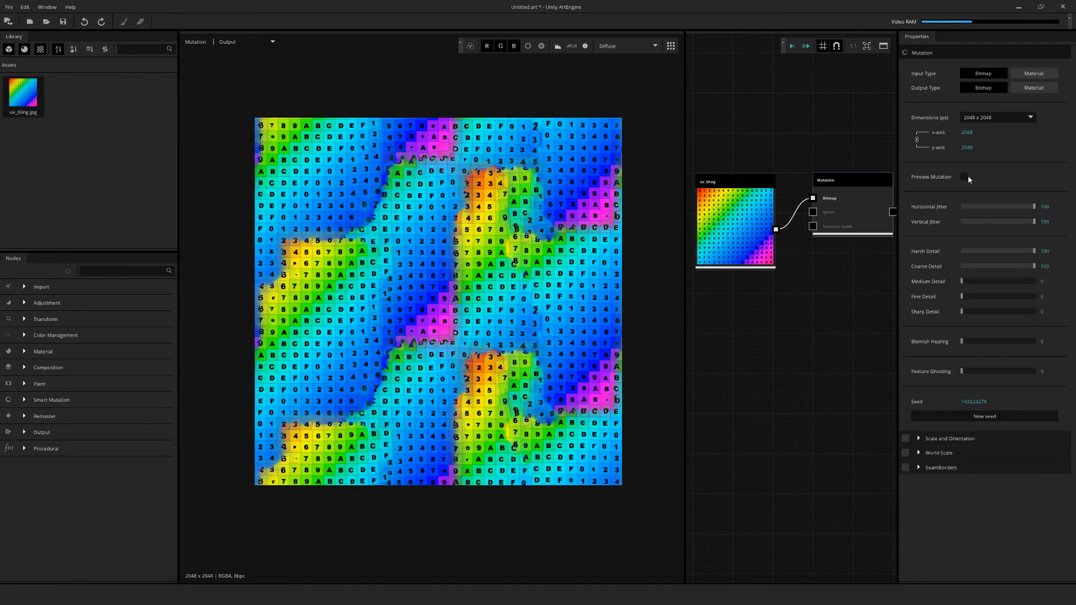
pyautogui.click(965, 177)
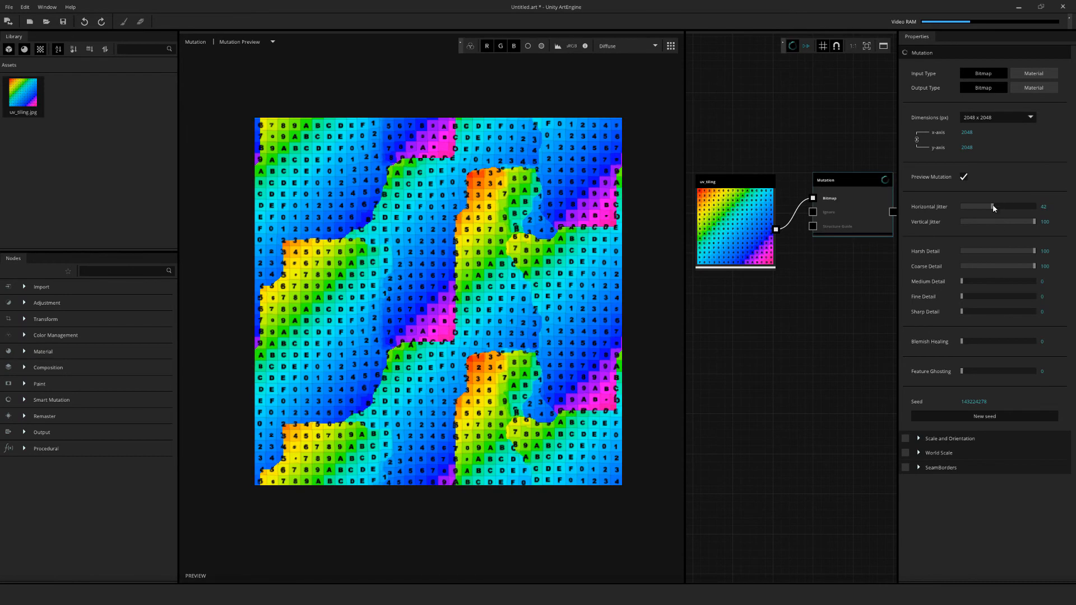
pyautogui.moveTo(1034, 206); pyautogui.dragTo(992, 206)
pyautogui.click(993, 251)
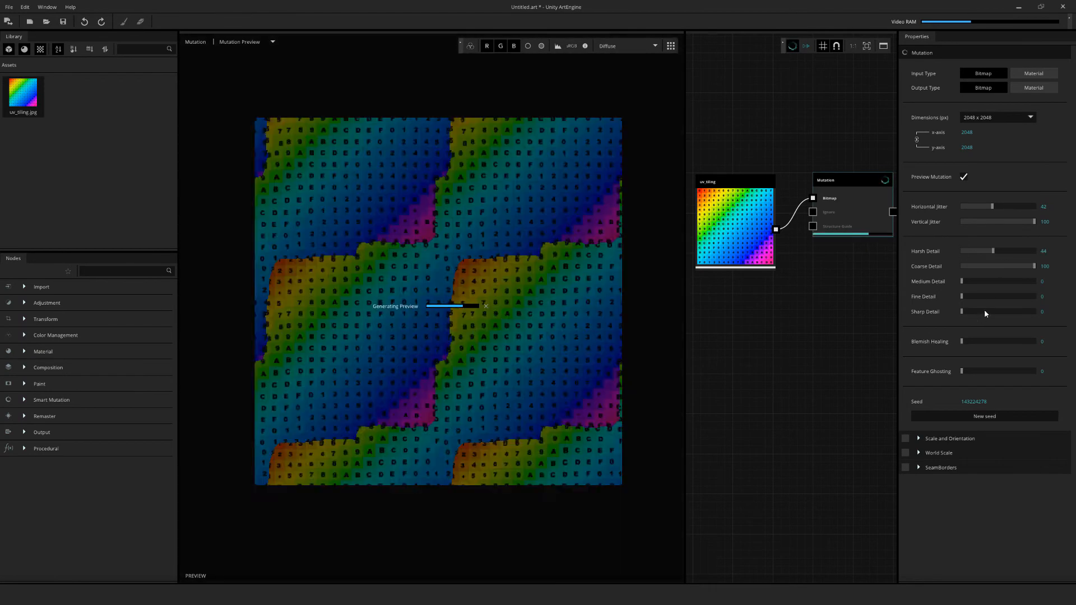
pyautogui.click(1012, 311)
pyautogui.click(1009, 296)
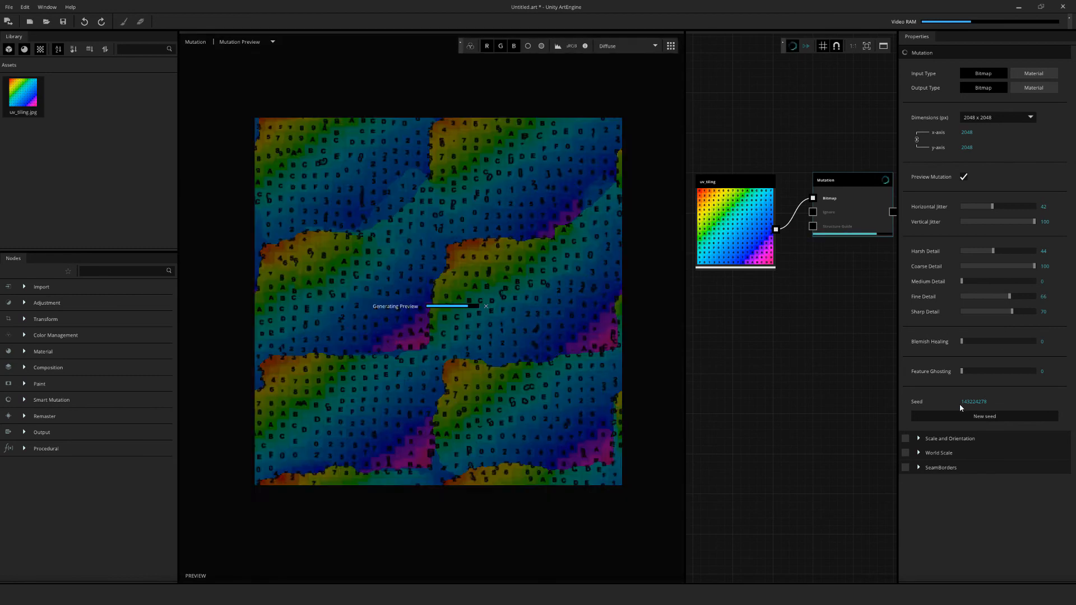
# Enable Scale and Orientation with Randomize Scale 67 and Feature size 2, and process the uv_tiling mutation
pyautogui.click(905, 438)
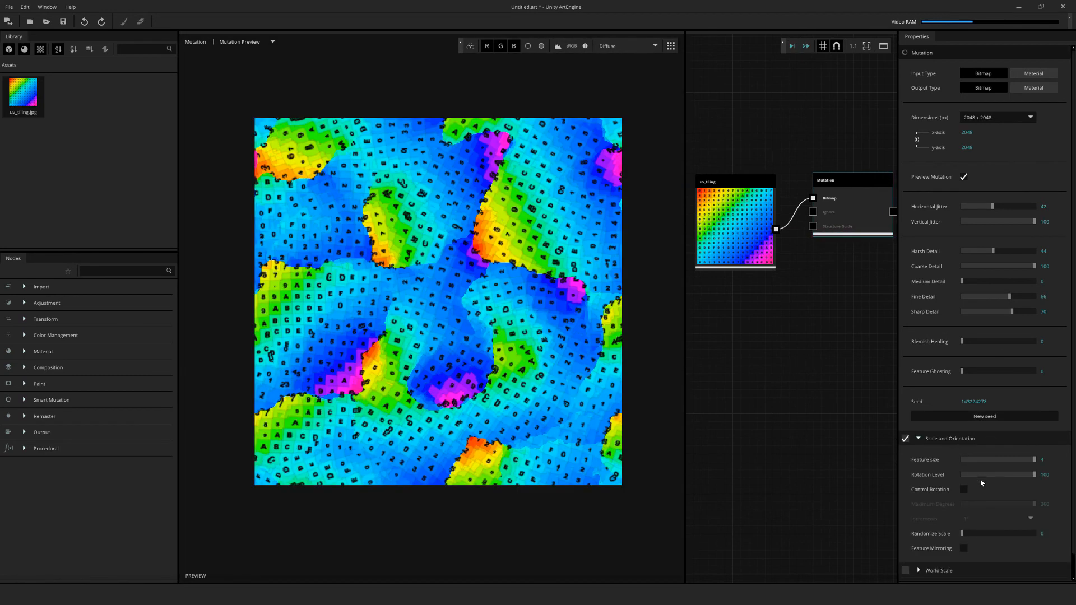
pyautogui.click(1010, 533)
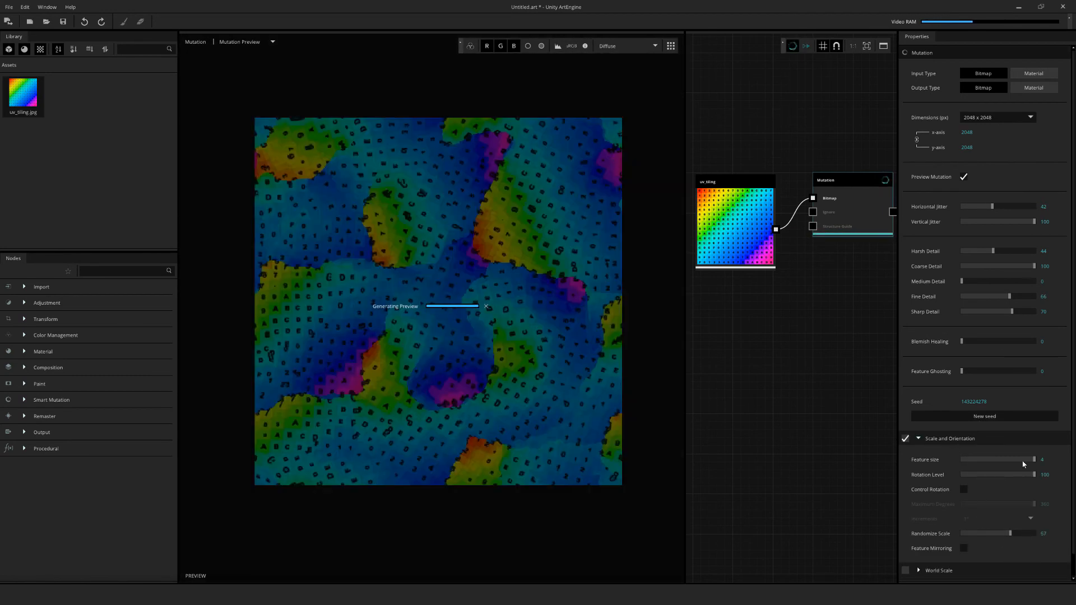
pyautogui.click(997, 460)
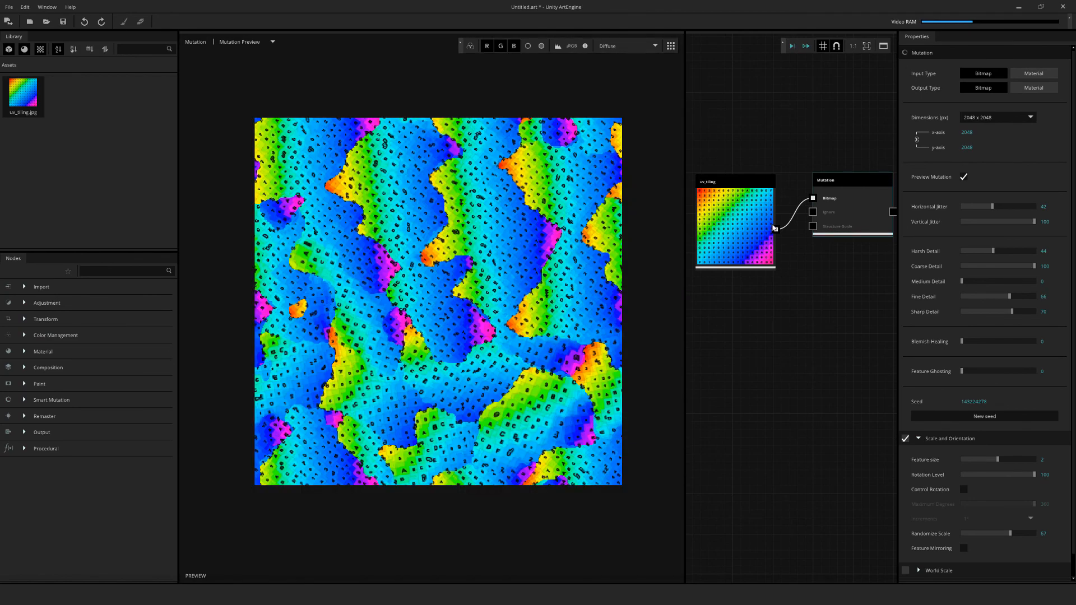
pyautogui.click(793, 49)
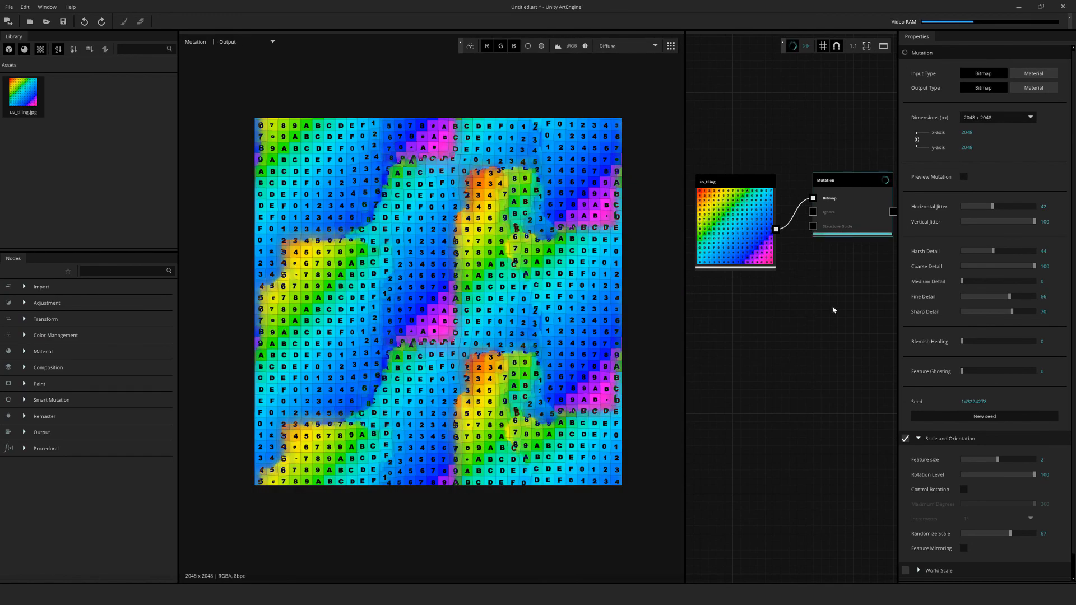